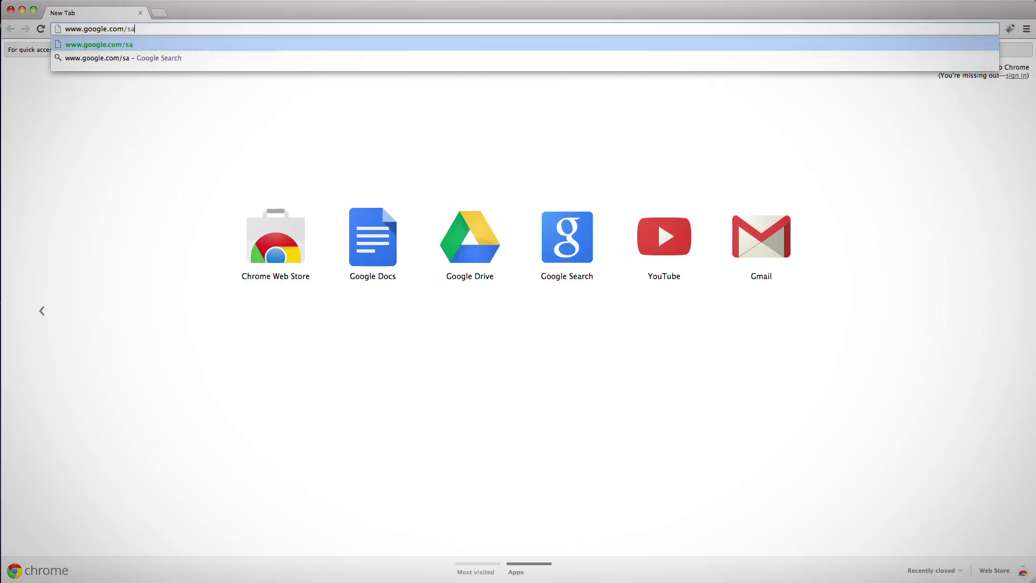
# - Load the Safe Browsing diagnostic page for googleonlinesecurity.blogspot.com
pyautogui.write('browsi')
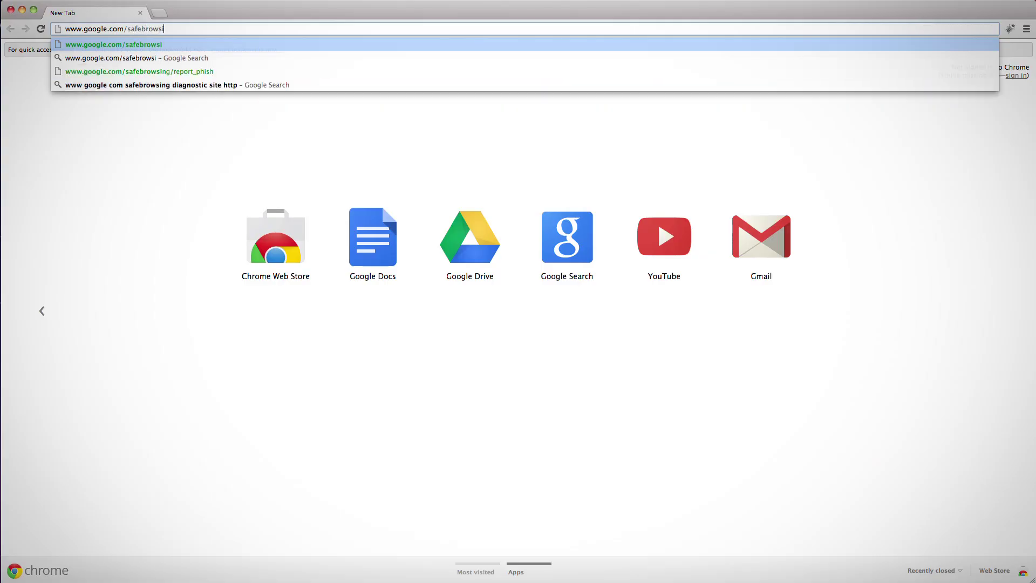
pyautogui.write('ng/diagnostic')
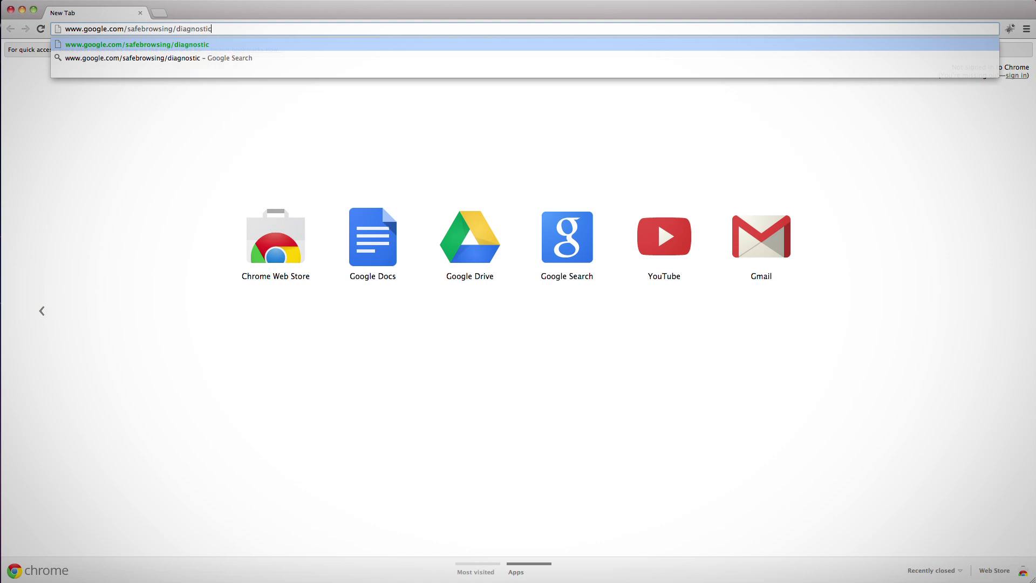
pyautogui.write('?site=googleonlinesecurity.blogspot.com')
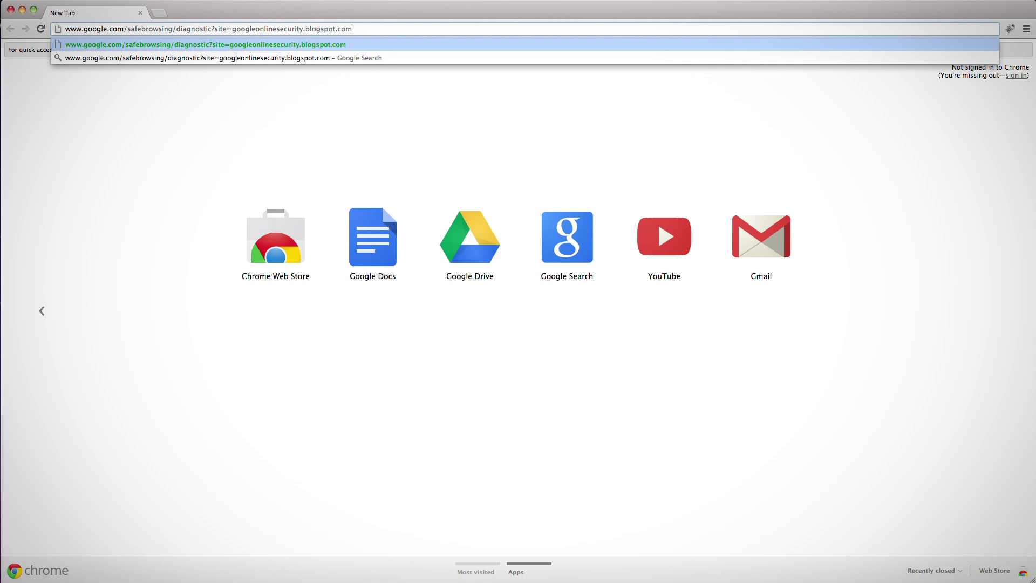
pyautogui.press('Return')
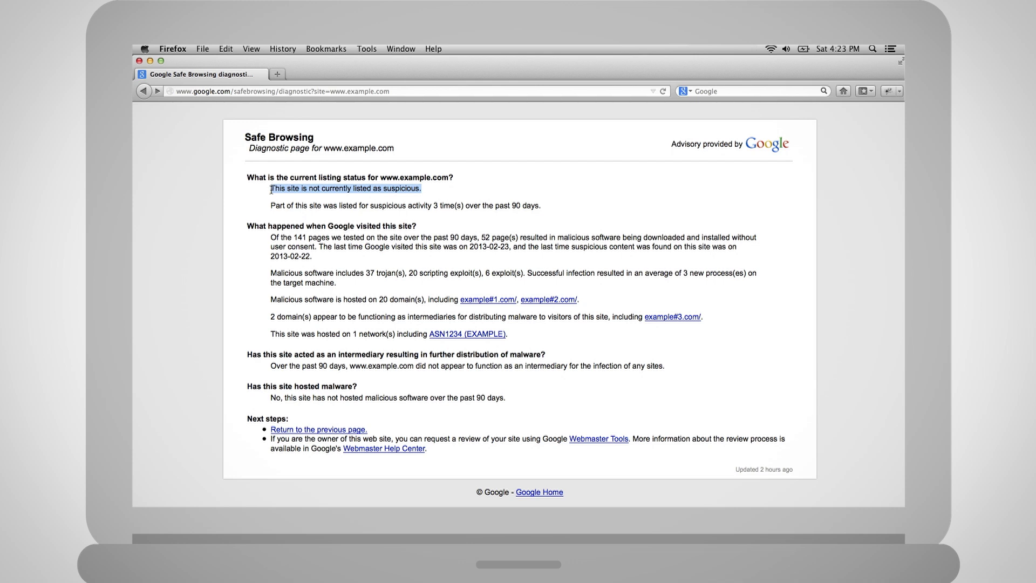
pyautogui.moveTo(271, 235); pyautogui.dragTo(312, 259)
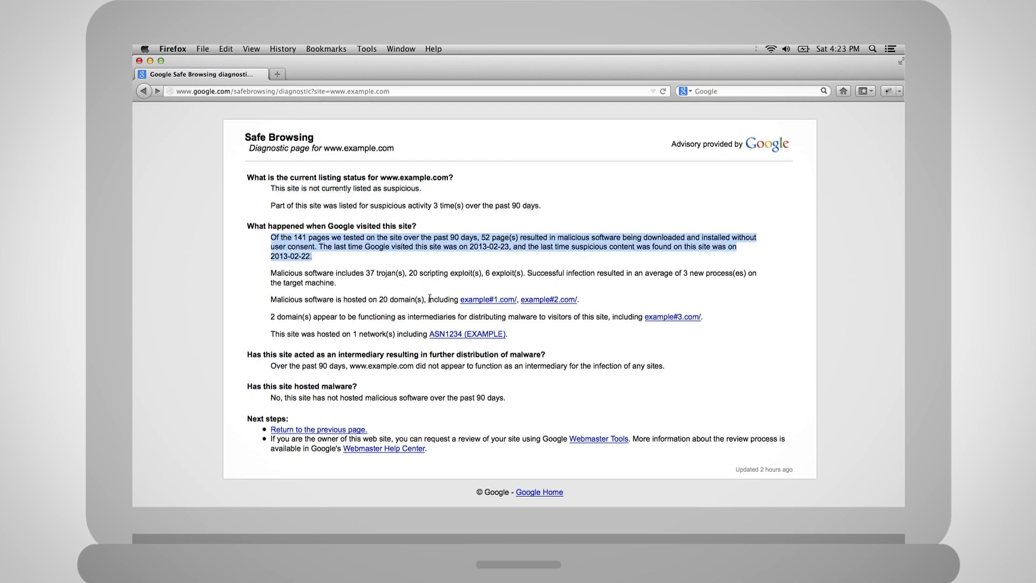
pyautogui.moveTo(458, 301); pyautogui.dragTo(512, 303)
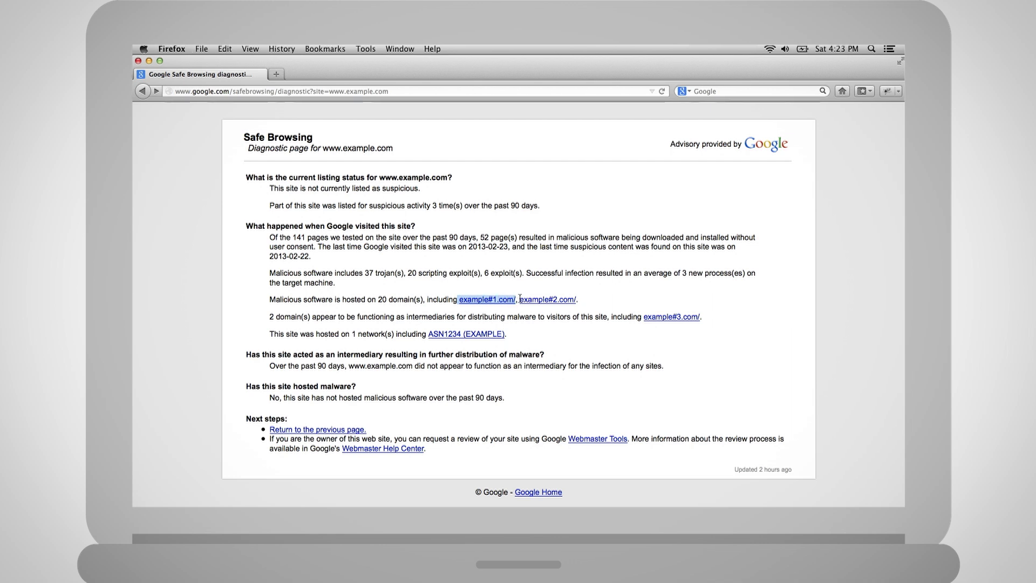
pyautogui.moveTo(519, 300); pyautogui.dragTo(580, 303)
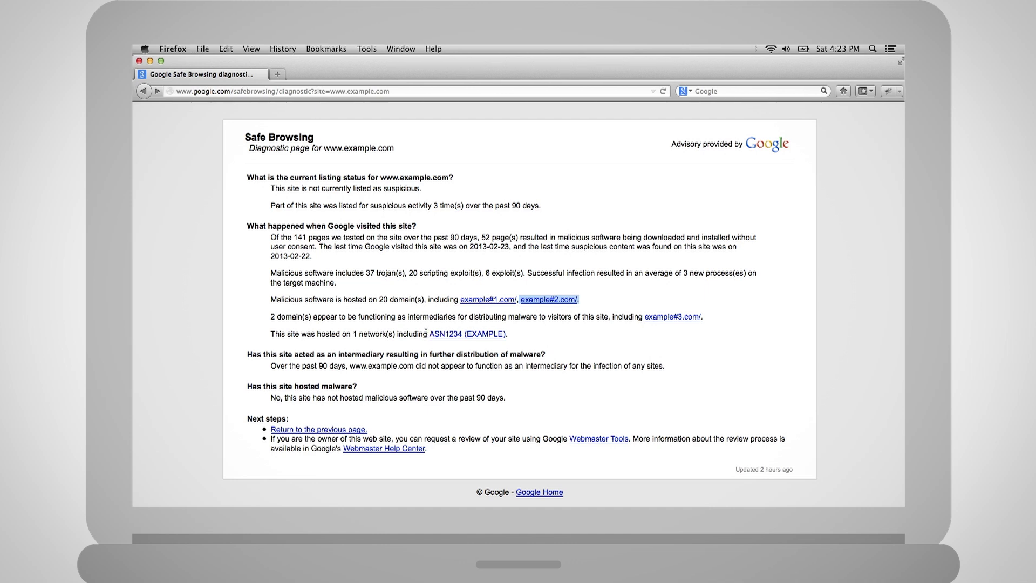
pyautogui.moveTo(426, 333); pyautogui.dragTo(520, 341)
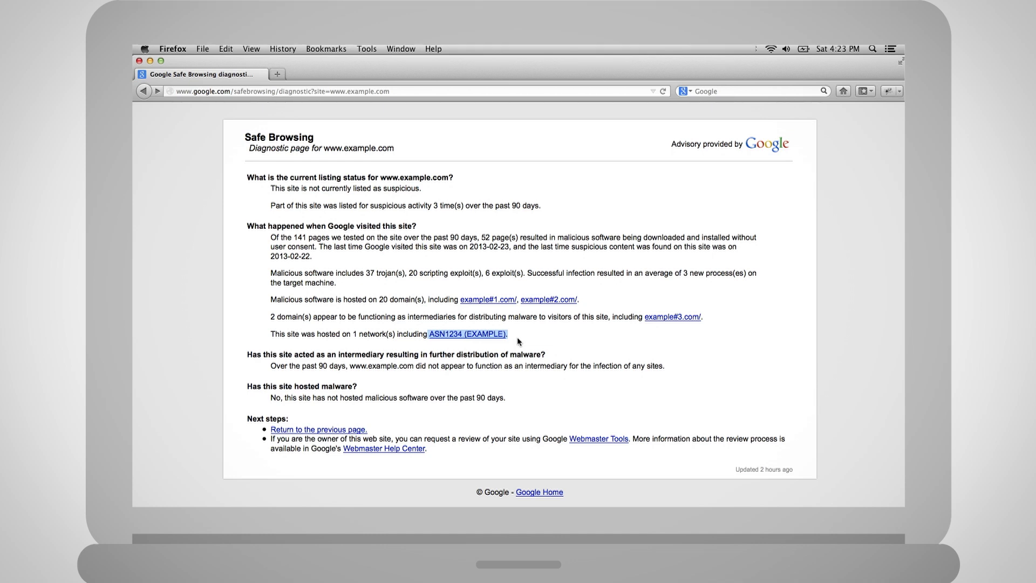
pyautogui.tripleClick(272, 365)
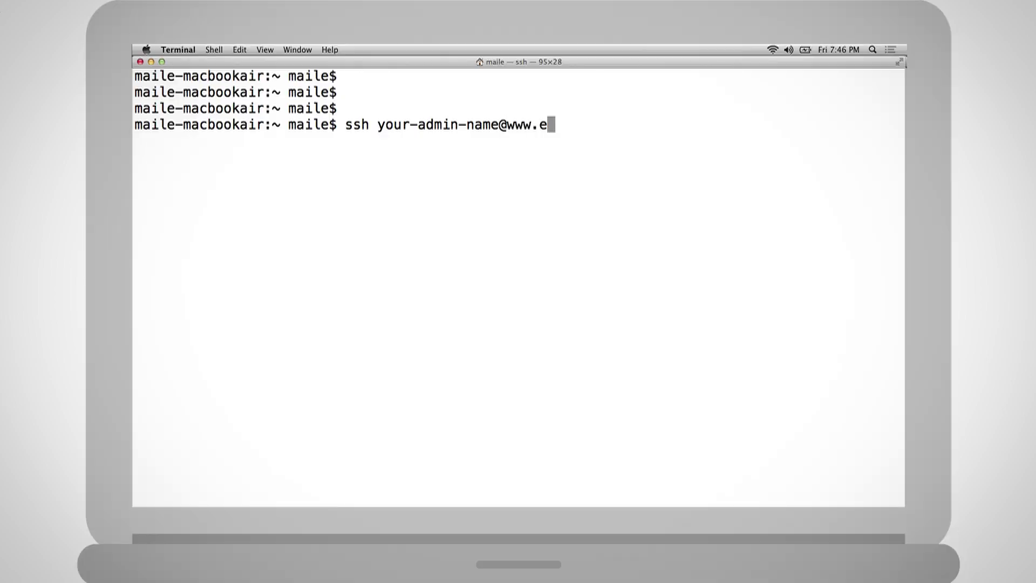
pyautogui.write('mple.')
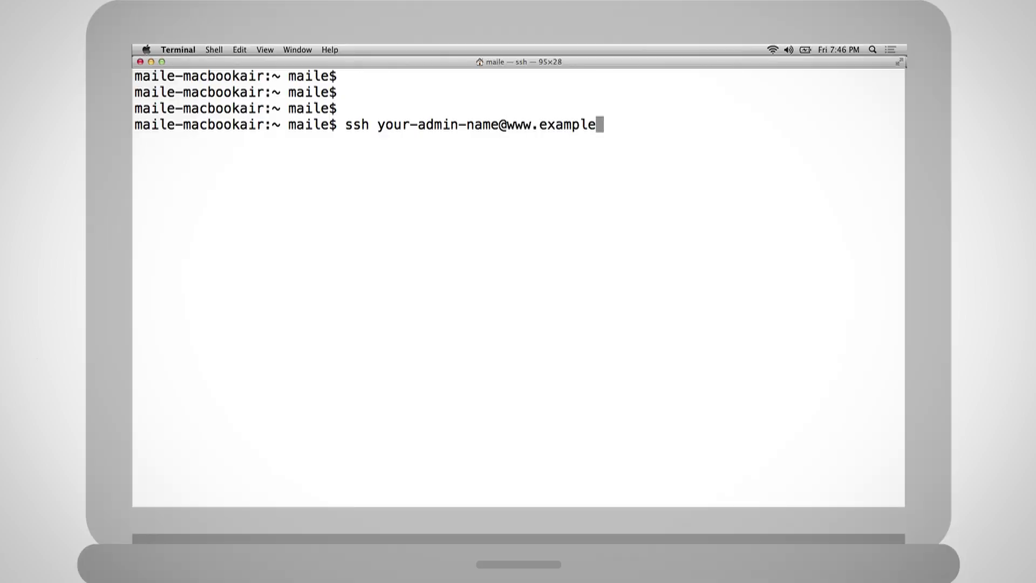
pyautogui.write('com')
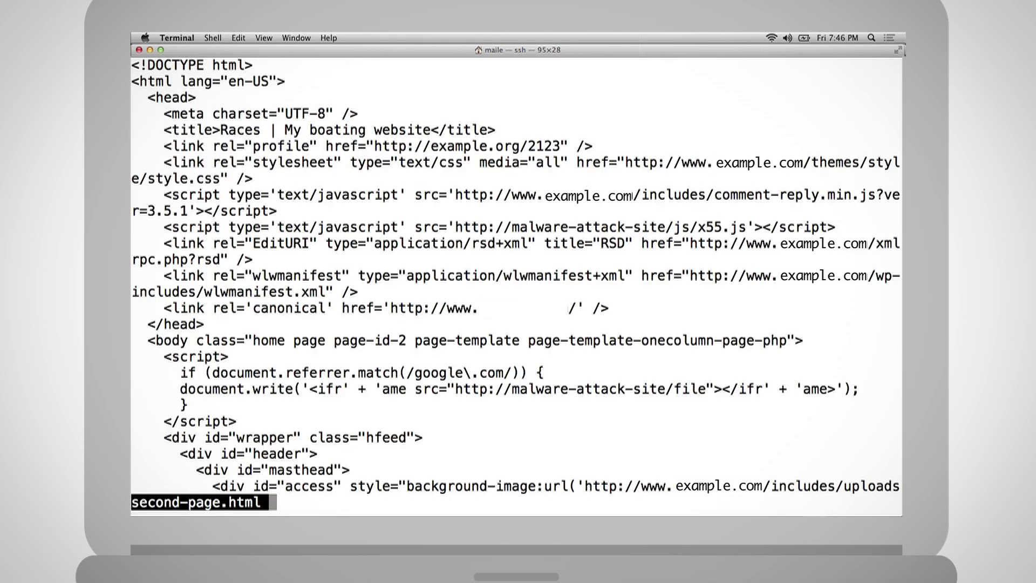
pyautogui.tripleClick(163, 227)
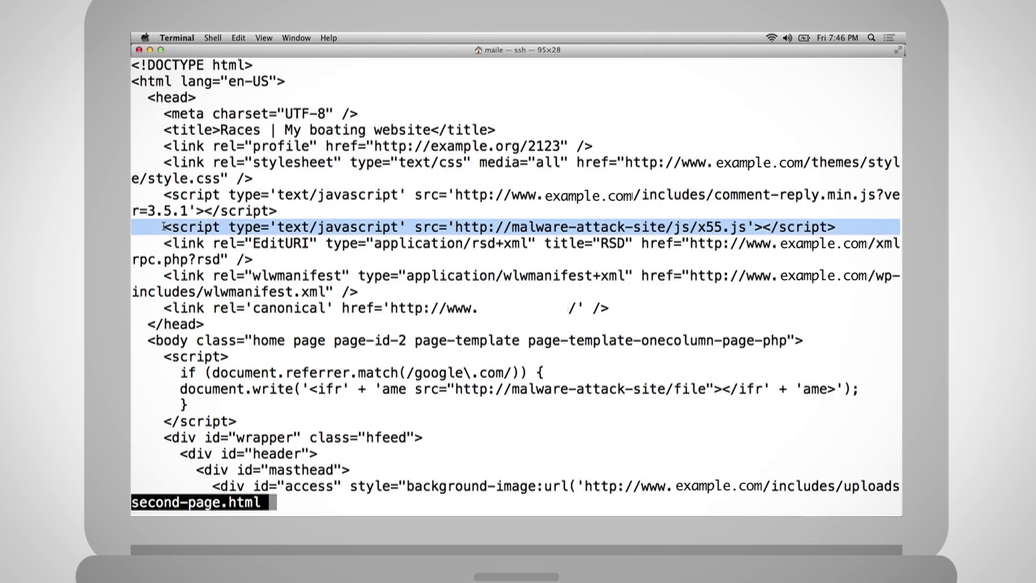
pyautogui.moveTo(163, 356); pyautogui.dragTo(246, 420)
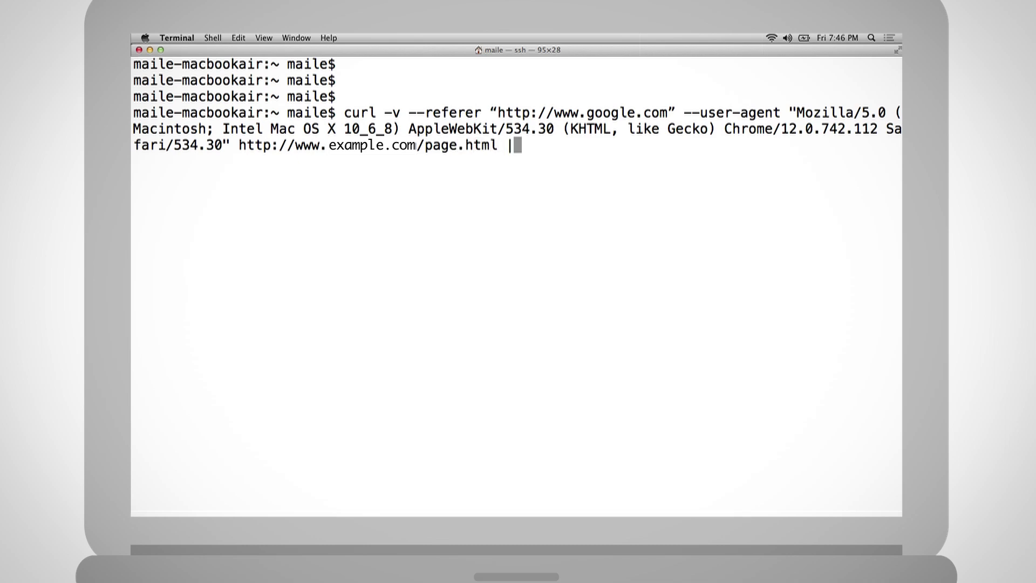
# - Fetch page.html with a google.com referer and Chrome user-agent, paging through the returned HTML
pyautogui.press('Return')
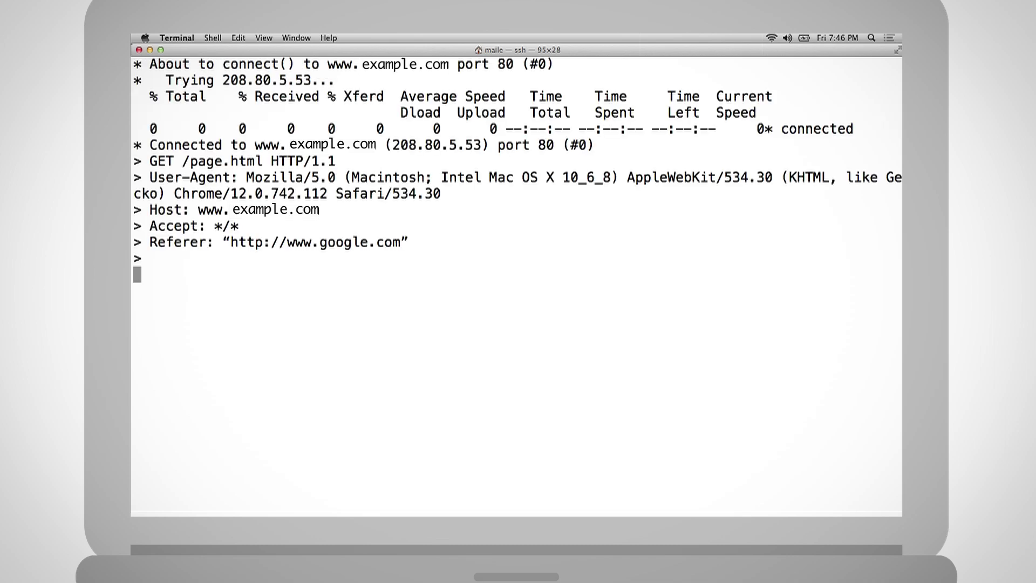
pyautogui.press('space')
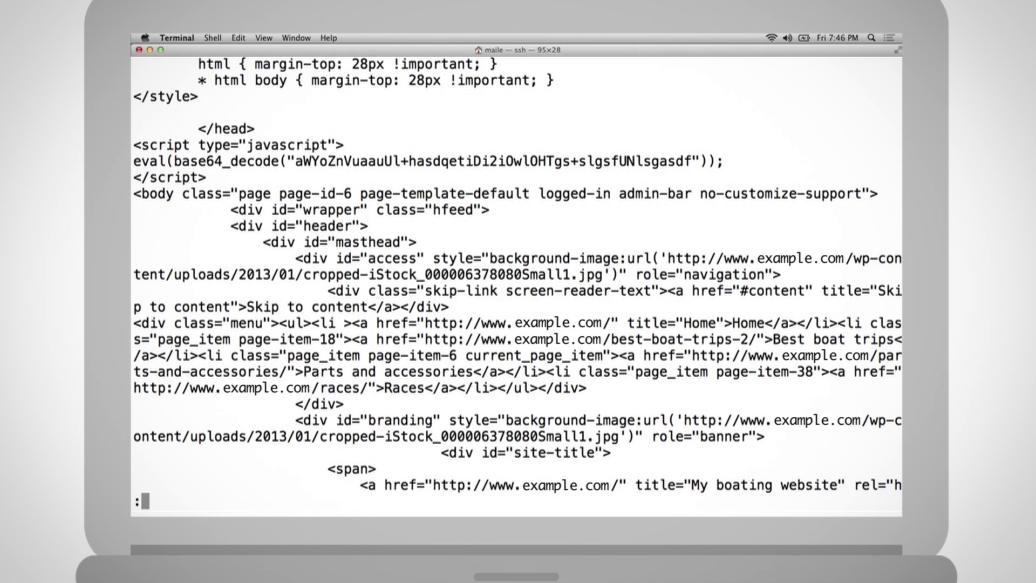
pyautogui.press('space')
pyautogui.press('space')
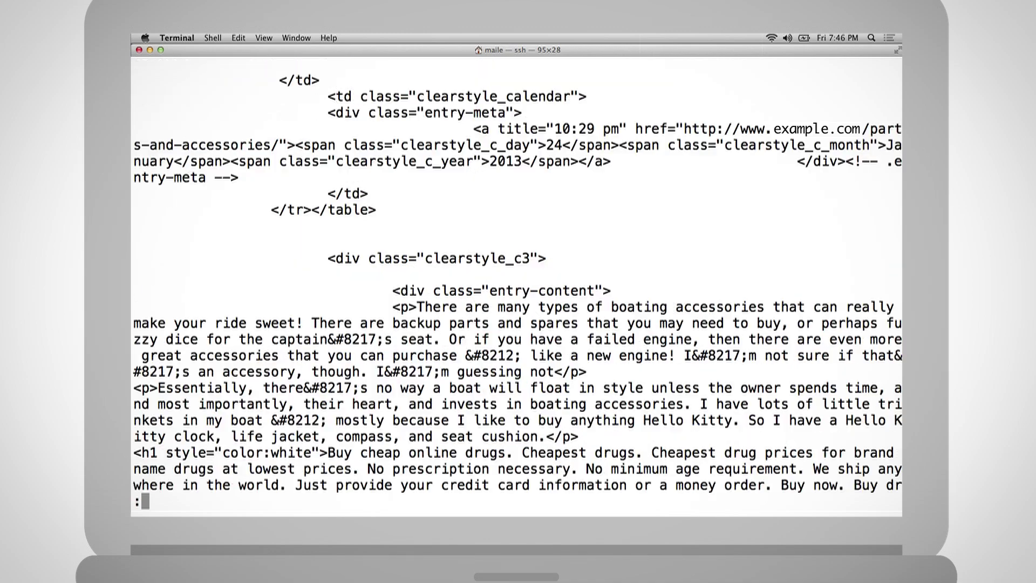
pyautogui.press('space')
pyautogui.press('space')
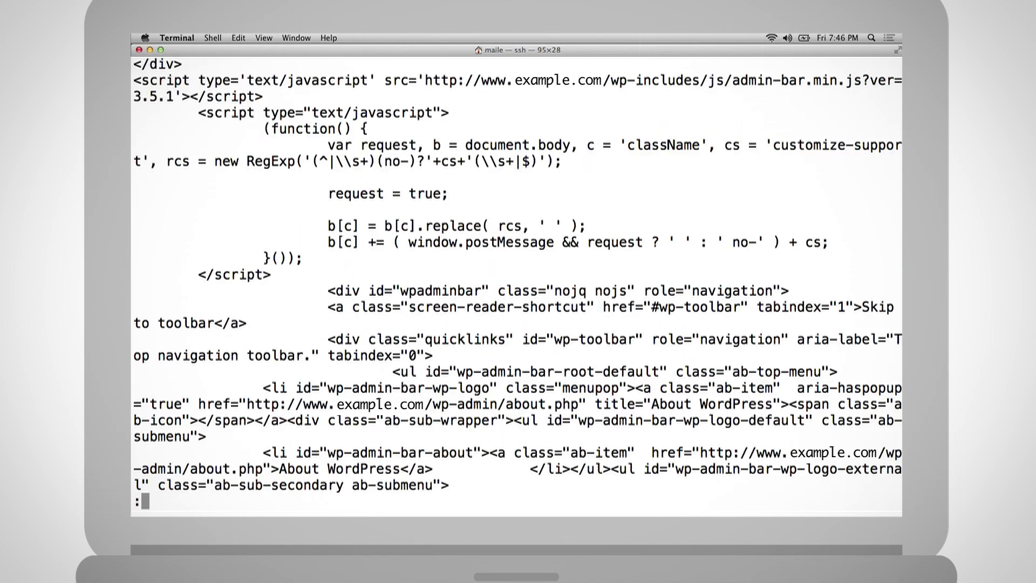
pyautogui.press('space')
pyautogui.press('space')
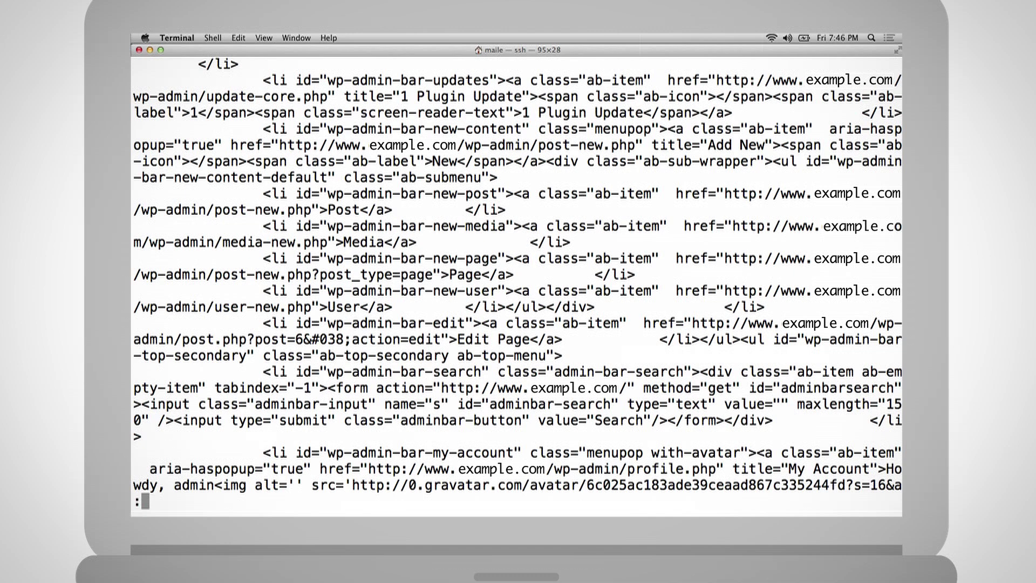
pyautogui.press('space')
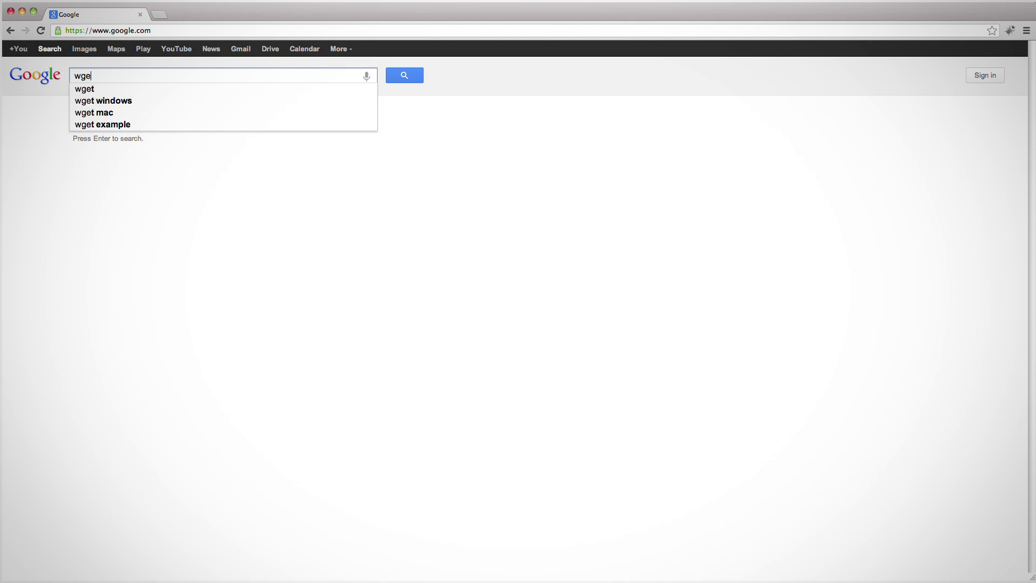
# - Search Google for wget, then replace the query with curl and search again
pyautogui.write('t')
pyautogui.press('Return')
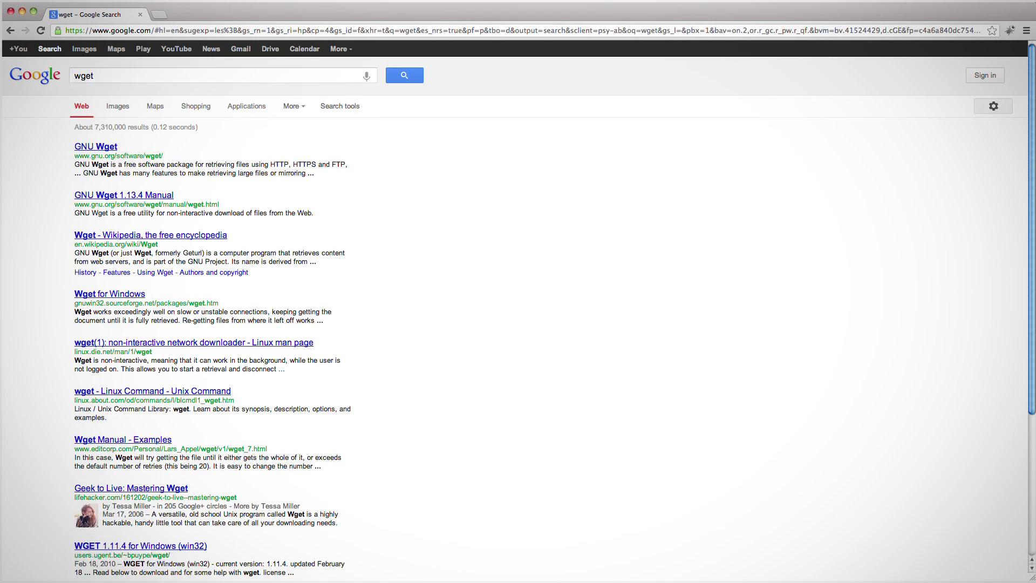
pyautogui.tripleClick(106, 80)
pyautogui.press('BackSpace')
pyautogui.write('curl')
pyautogui.press('Return')
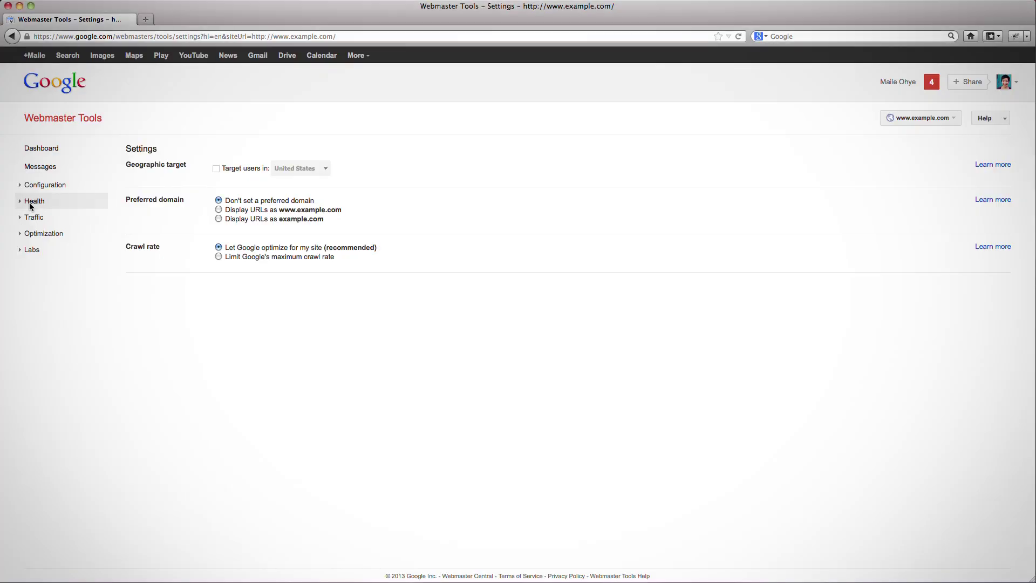
pyautogui.click(30, 207)
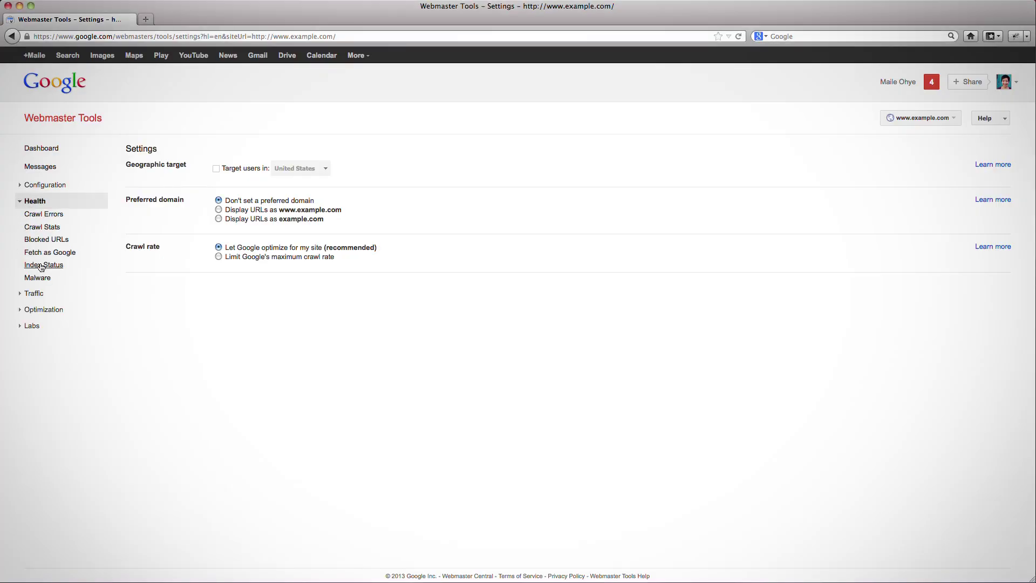
pyautogui.click(51, 279)
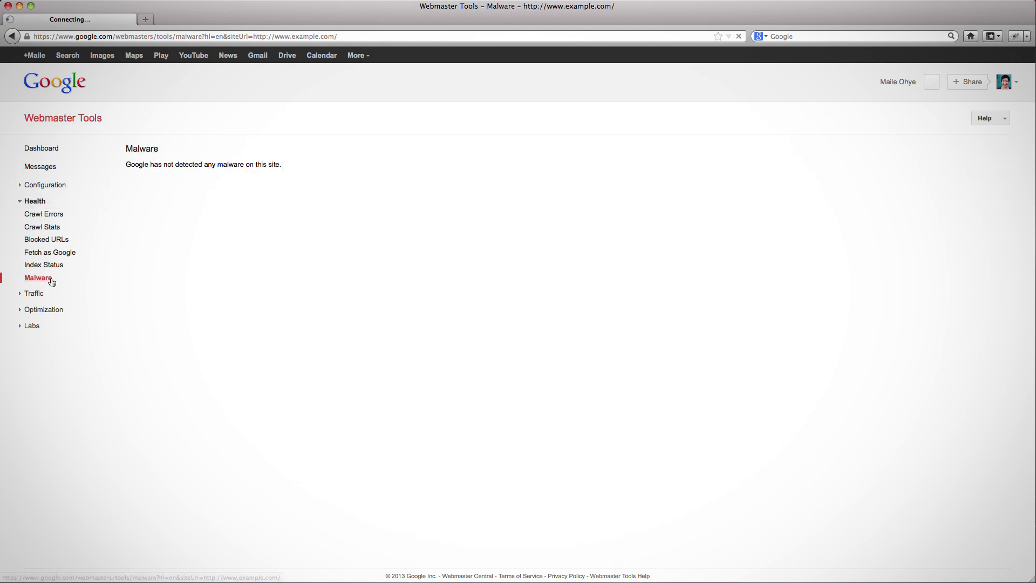